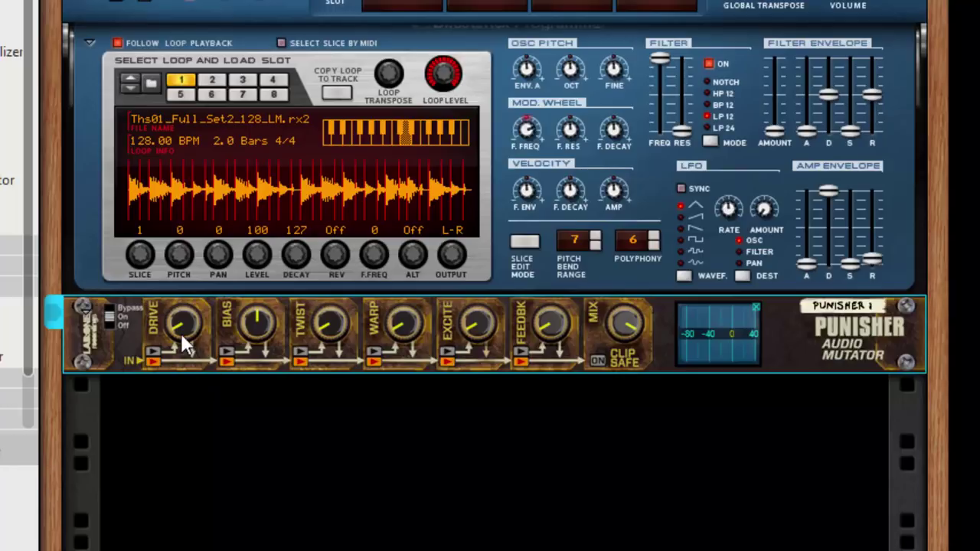
# Step: Switch the Punisher's Bias stage on and then back off
pyautogui.moveTo(185, 336)
pyautogui.moveTo(260, 337)
pyautogui.click(230, 351)
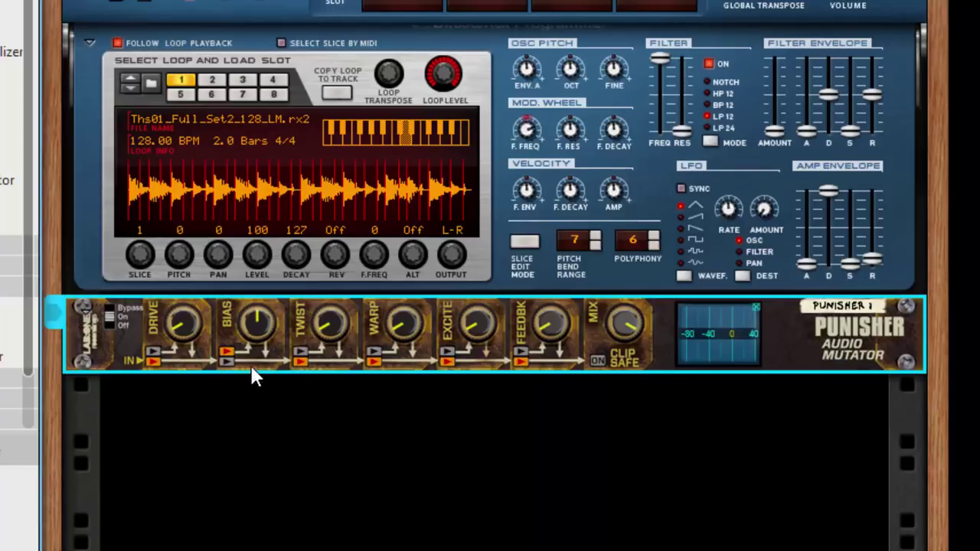
pyautogui.click(228, 363)
pyautogui.click(330, 484)
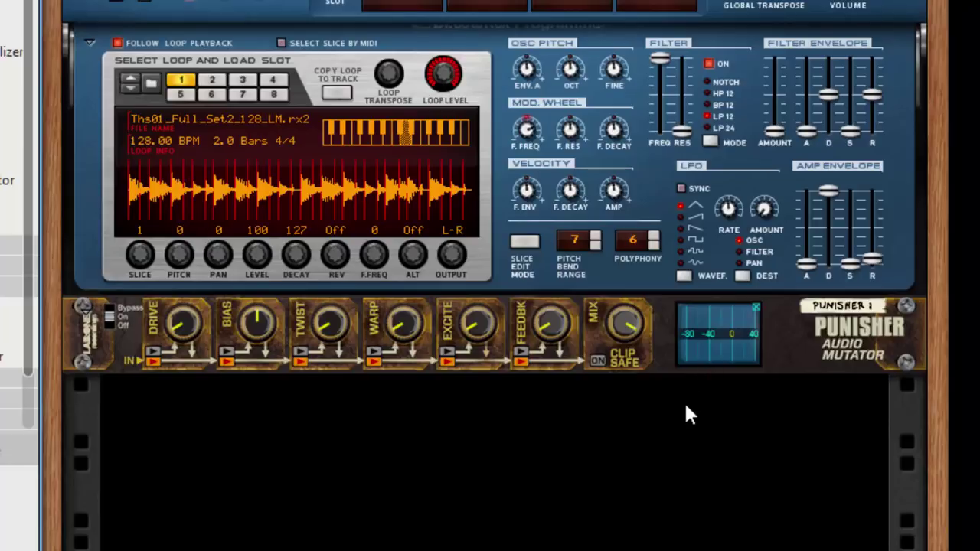
# Step: Switch the Punisher's display from the level meter to the waveform scope, cycling its modes
pyautogui.click(697, 353)
pyautogui.click(607, 462)
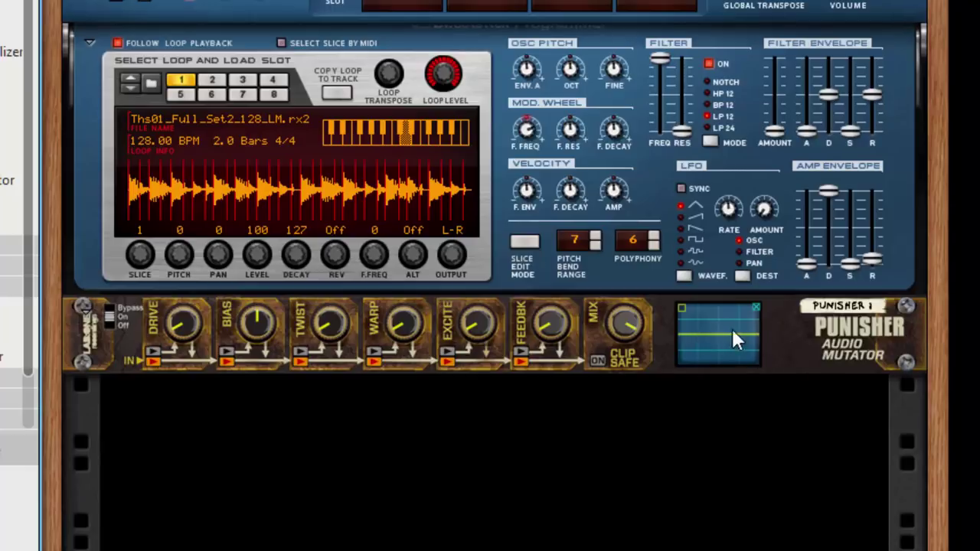
pyautogui.click(686, 309)
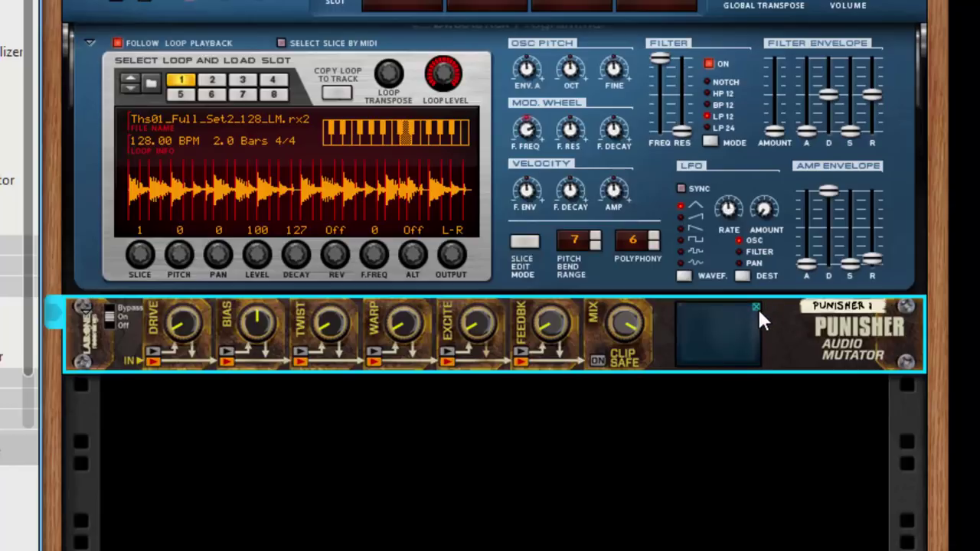
# Step: Deselect the Punisher and flip the rack with Tab to show the rear audio cables
pyautogui.click(743, 458)
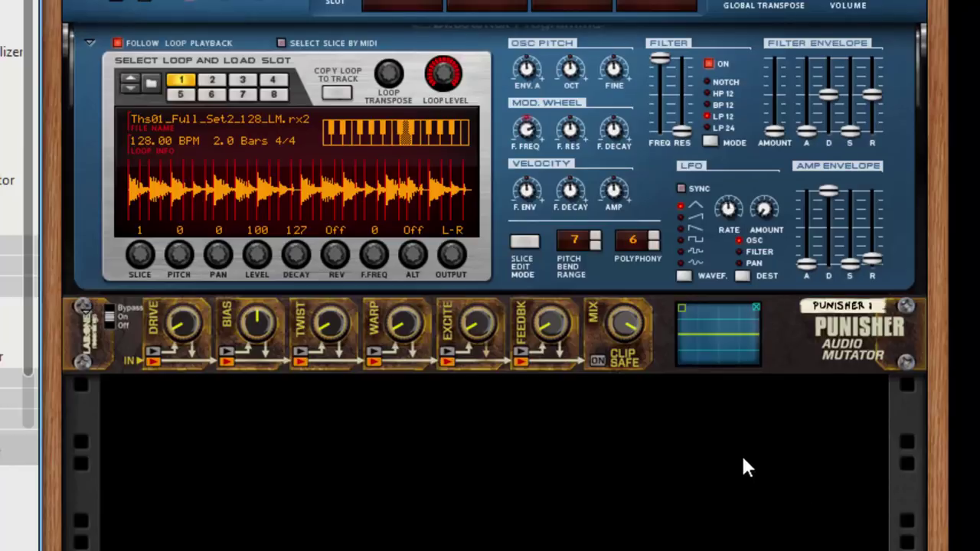
pyautogui.press('Tab')
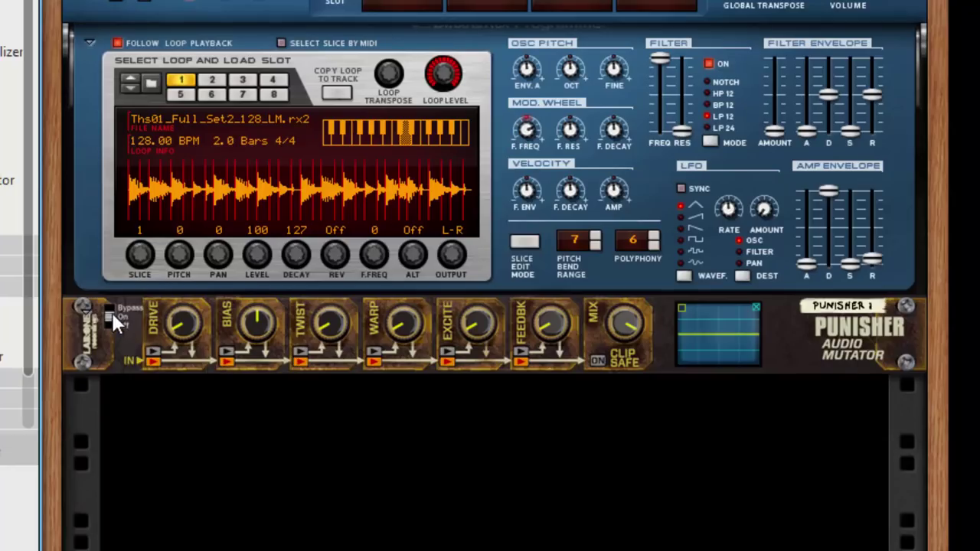
# Step: Put the Punisher into Bypass, switch it back On, and return the rack to the front
pyautogui.click(111, 314)
pyautogui.press('Tab')
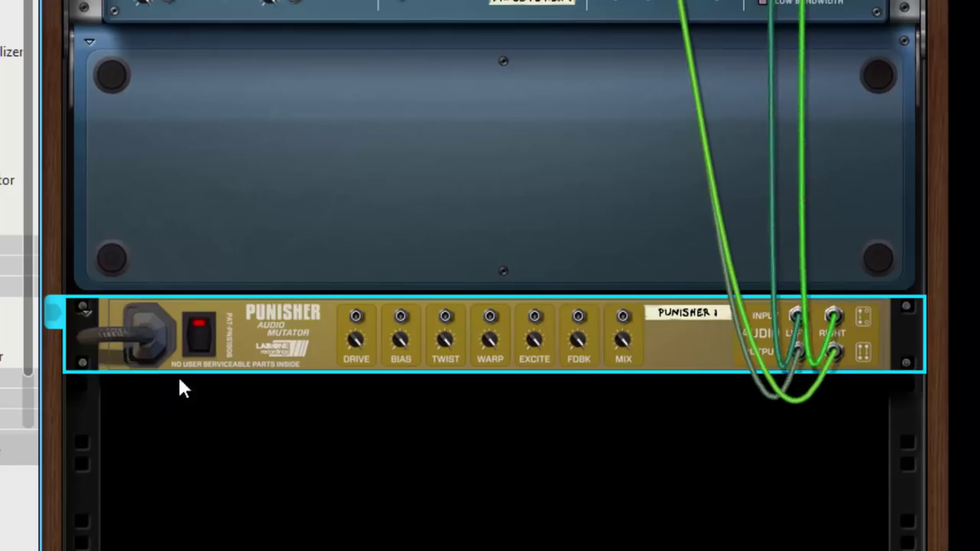
pyautogui.press('Tab')
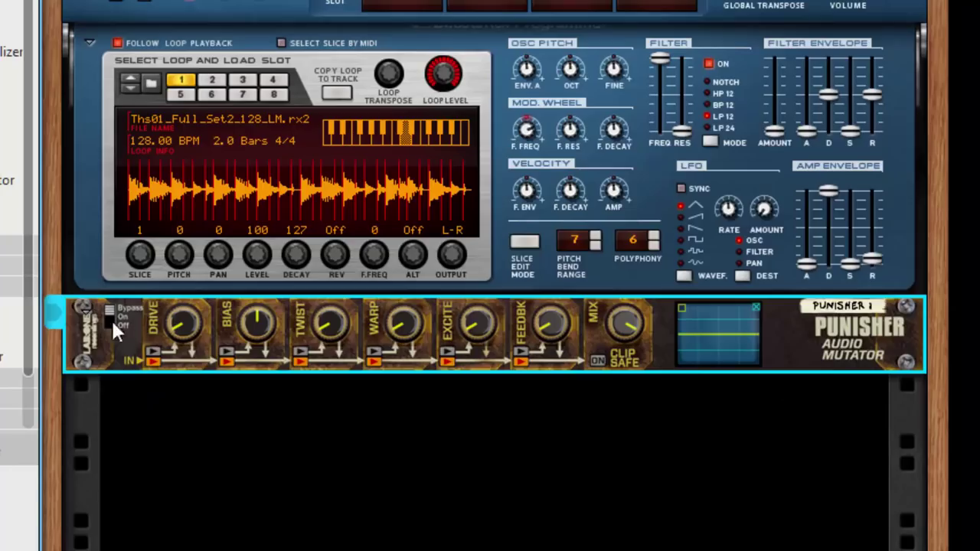
pyautogui.click(111, 310)
pyautogui.press('Tab')
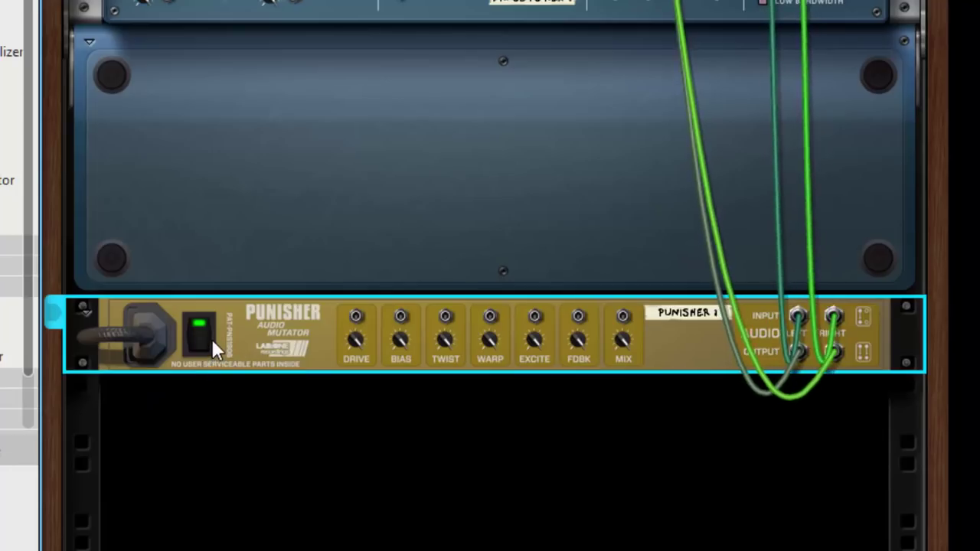
pyautogui.press('Tab')
pyautogui.press('Tab')
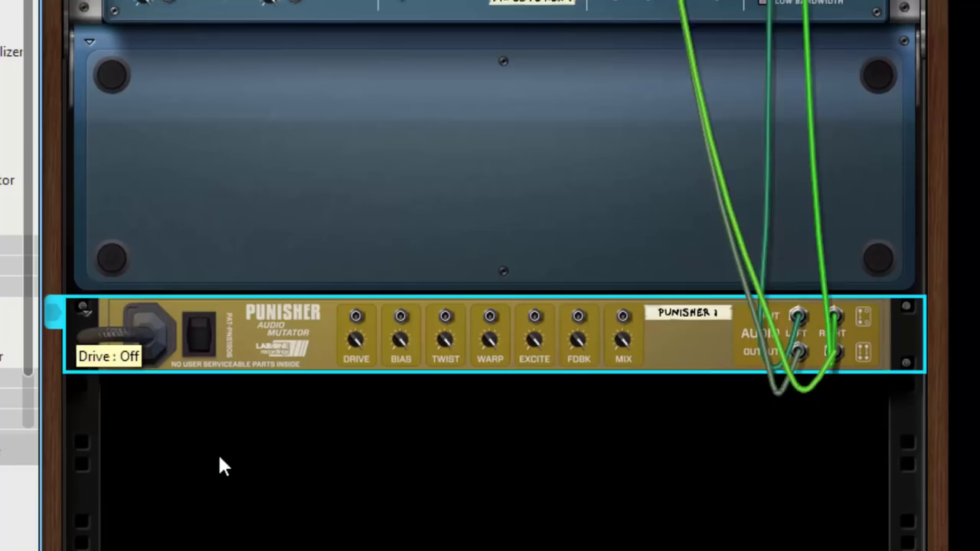
pyautogui.press('Tab')
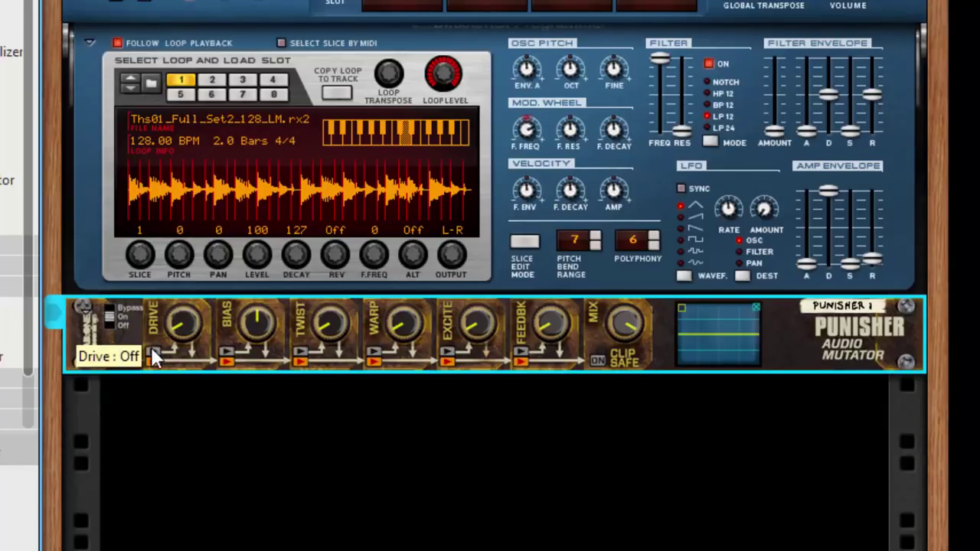
pyautogui.click(296, 497)
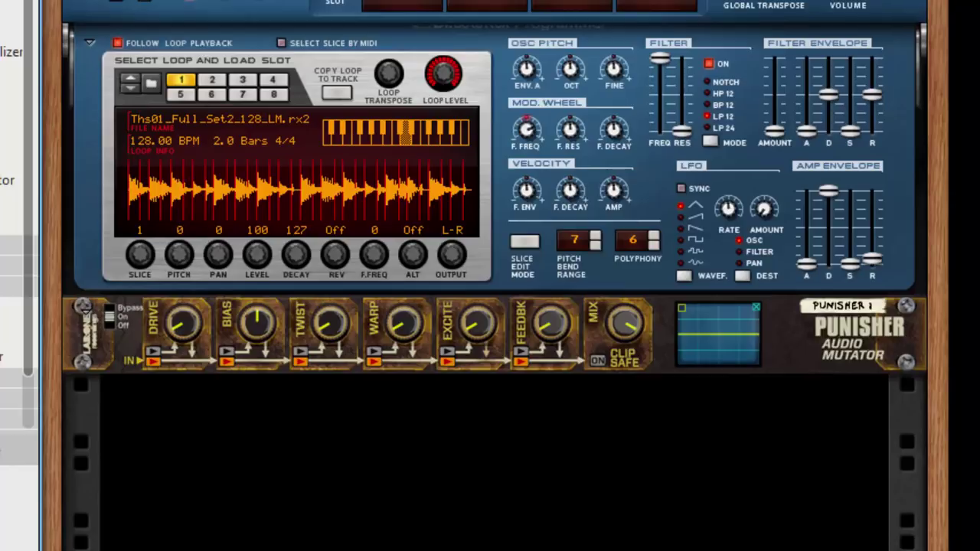
pyautogui.click(787, 231)
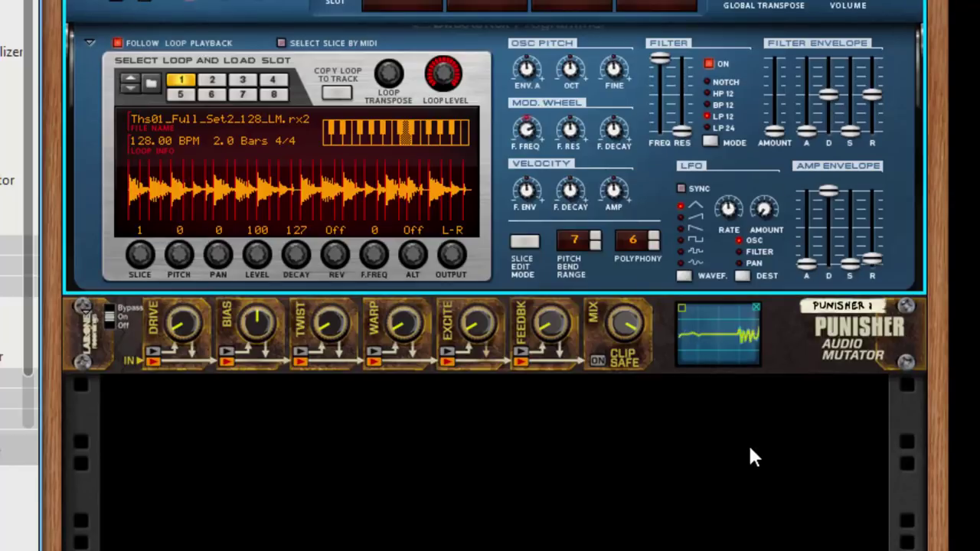
pyautogui.click(531, 244)
pyautogui.click(187, 228)
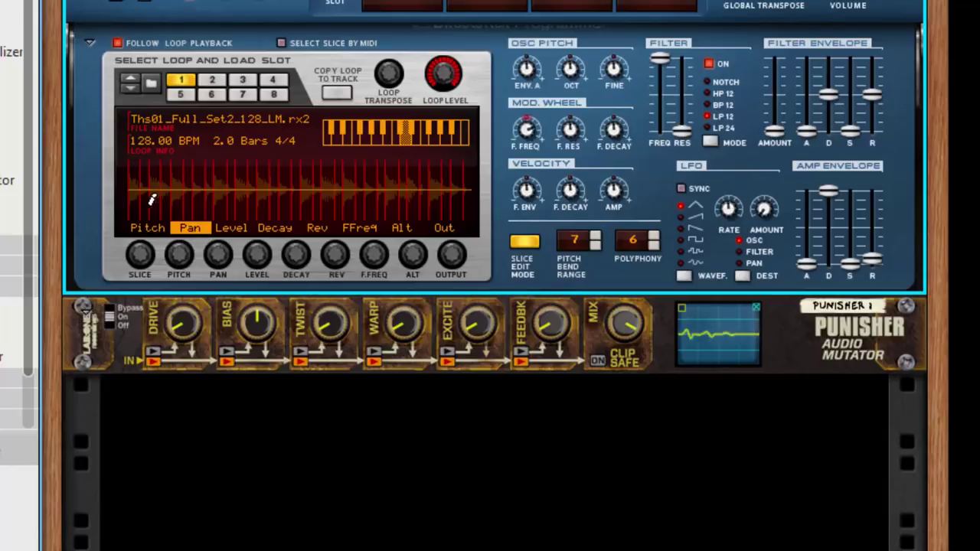
pyautogui.moveTo(150, 199)
pyautogui.mouseDown()
pyautogui.moveTo(219, 190)
pyautogui.moveTo(255, 161)
pyautogui.moveTo(277, 160)
pyautogui.moveTo(328, 175)
pyautogui.moveTo(377, 217)
pyautogui.moveTo(471, 216)
pyautogui.moveTo(490, 176)
pyautogui.mouseUp()
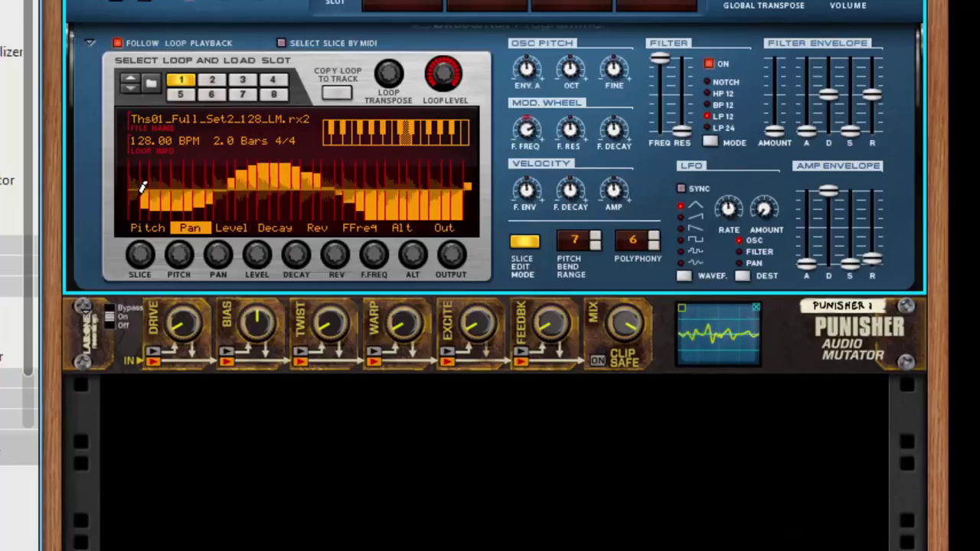
pyautogui.moveTo(151, 188); pyautogui.dragTo(473, 189)
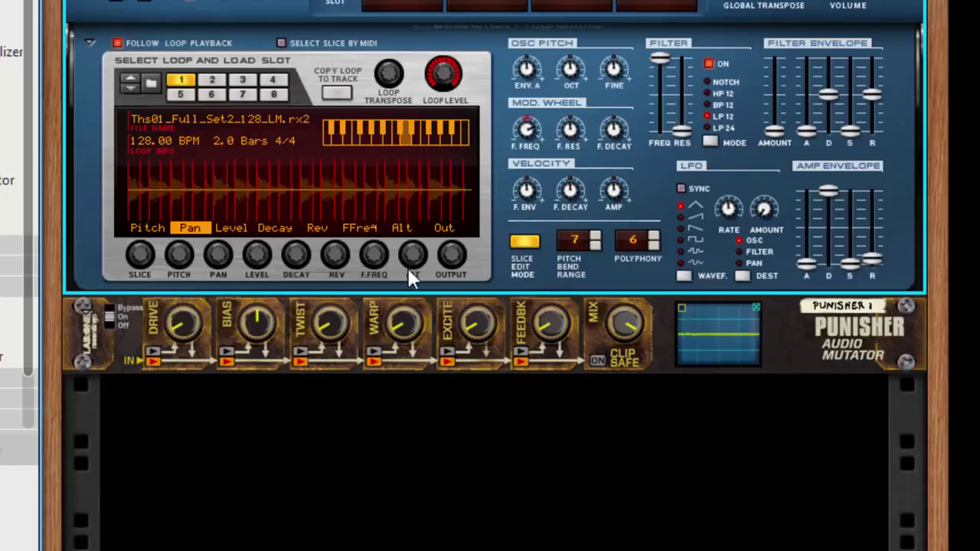
# Step: Enable the Punisher's Drive at 3.1 dB and Bias at 53.1%
pyautogui.click(524, 241)
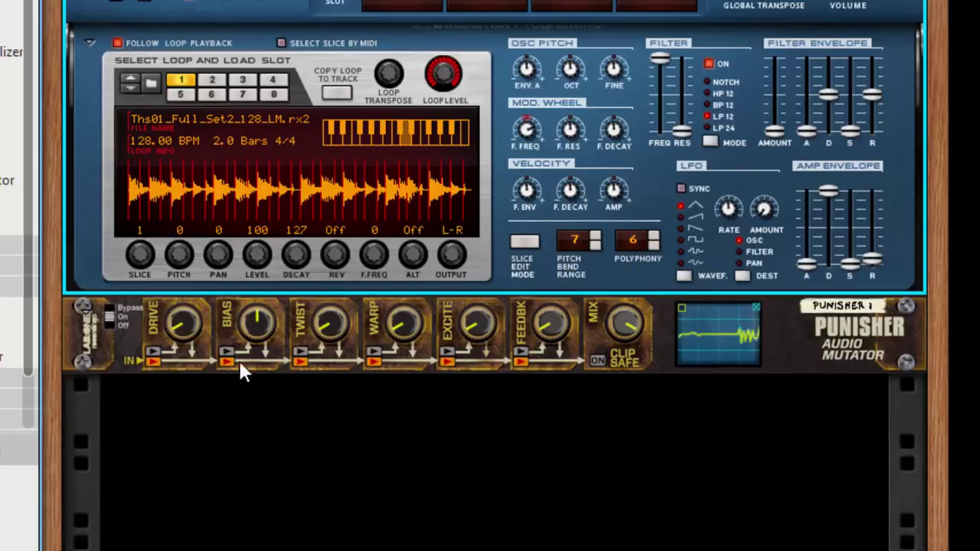
pyautogui.click(157, 352)
pyautogui.moveTo(182, 328); pyautogui.dragTo(184, 282)
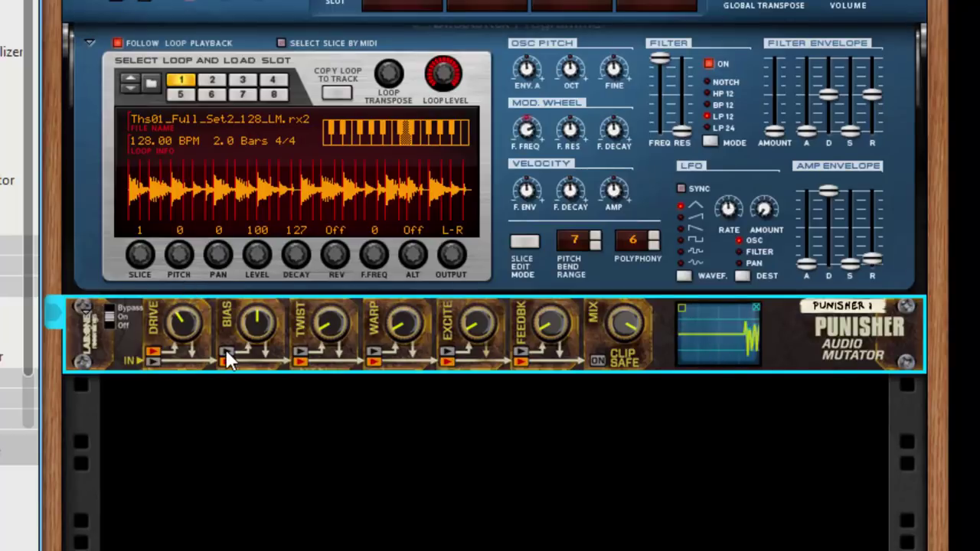
pyautogui.click(226, 354)
pyautogui.moveTo(254, 305); pyautogui.dragTo(394, 384)
# Step: Try Warp 60.9% then 5.9%, Twist 85.2% then 6.6%, Bias 71.1% then -5.5%, and Excite 305 Hz
pyautogui.moveTo(402, 327); pyautogui.dragTo(393, 157)
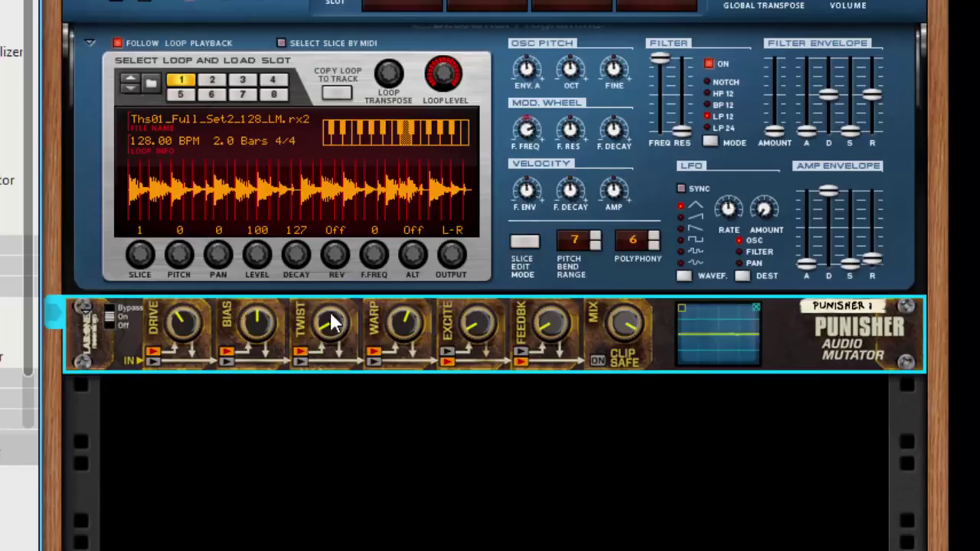
pyautogui.moveTo(330, 299); pyautogui.dragTo(322, 61)
pyautogui.moveTo(395, 318); pyautogui.dragTo(412, 471)
pyautogui.moveTo(255, 328); pyautogui.dragTo(259, 183)
pyautogui.moveTo(475, 326); pyautogui.dragTo(501, 69)
pyautogui.moveTo(337, 322); pyautogui.dragTo(337, 550)
pyautogui.moveTo(254, 339); pyautogui.dragTo(294, 456)
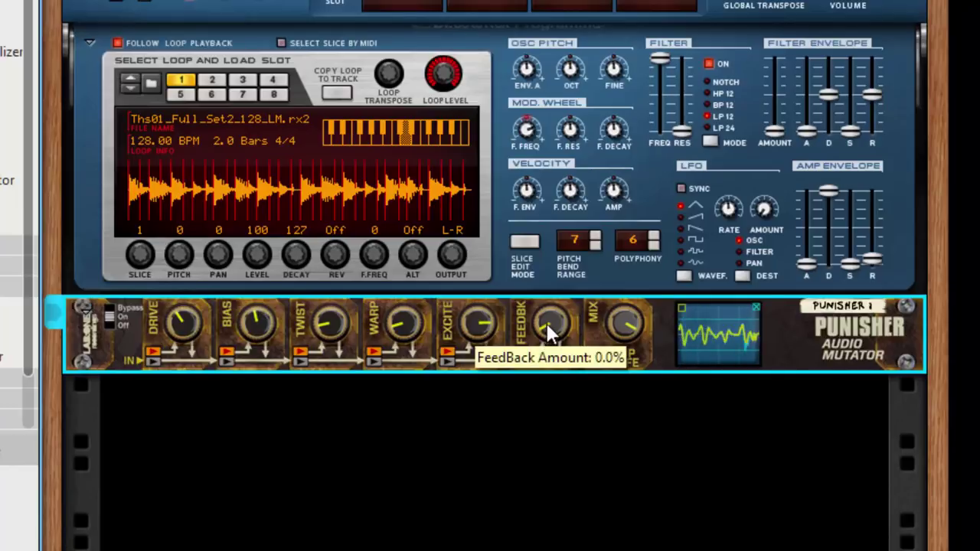
# Step: Push the Punisher's feedback up to 100% and return it to 0%
pyautogui.moveTo(550, 325); pyautogui.dragTo(559, 465)
pyautogui.moveTo(566, 345); pyautogui.dragTo(617, 484)
pyautogui.click(610, 485)
# Step: Patch a CV cable from Dr. Rex's modulation output into the Punisher's feedback CV input
pyautogui.press('Tab')
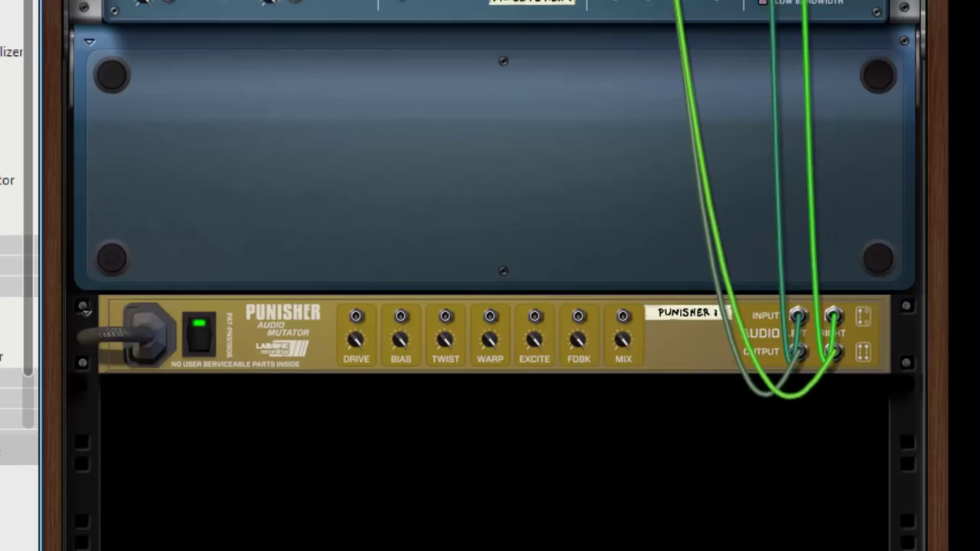
pyautogui.moveTo(411, 3); pyautogui.dragTo(600, 511)
pyautogui.press('Tab')
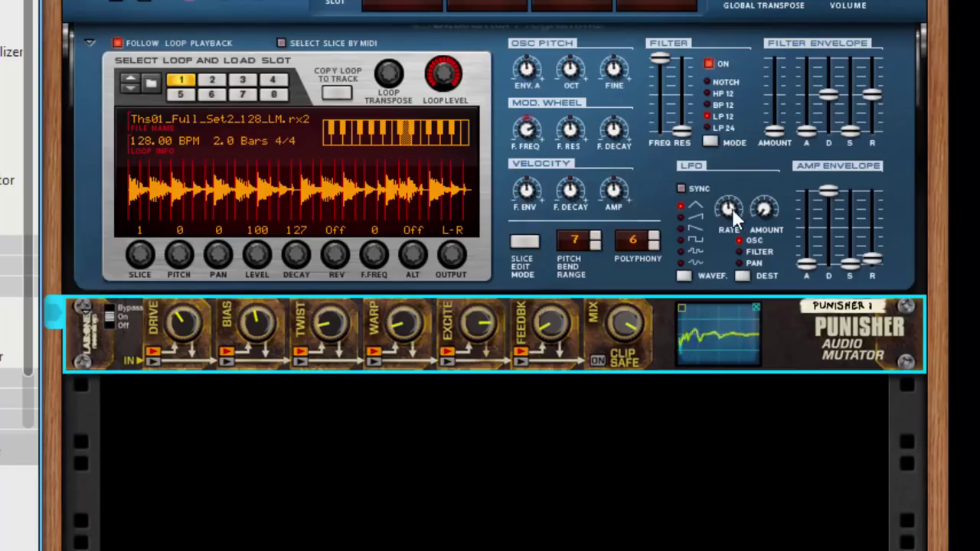
# Step: Slow Dr. Rex's LFO rate to 20 and trim the Punisher's feedback to about 6.3%
pyautogui.moveTo(734, 206); pyautogui.dragTo(724, 295)
pyautogui.click(547, 320)
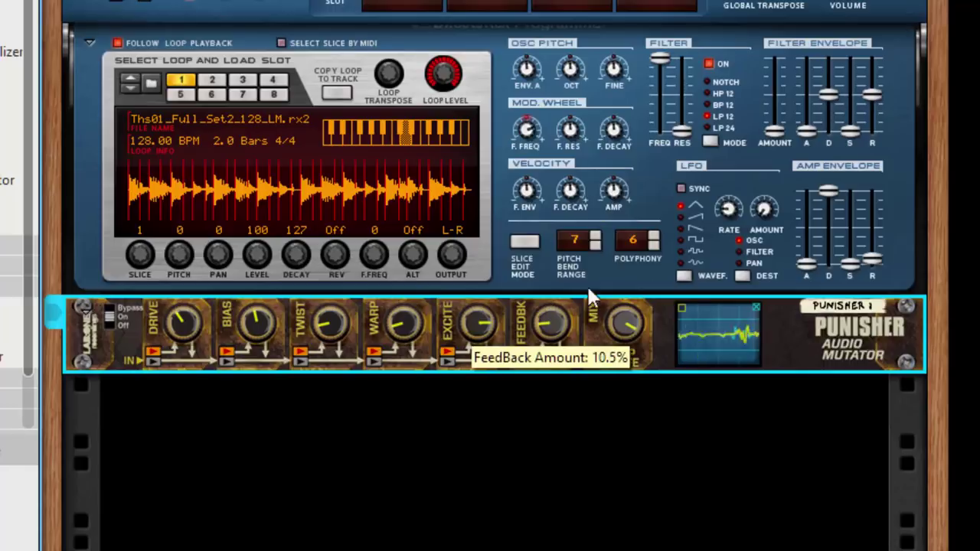
pyautogui.moveTo(716, 208); pyautogui.dragTo(699, 264)
pyautogui.moveTo(556, 323); pyautogui.dragTo(580, 387)
# Step: Set feedback CV trim to 3, Excite to about 108 Hz, Twist to 100%, Clip Safe on, Bias centred
pyautogui.press('Tab')
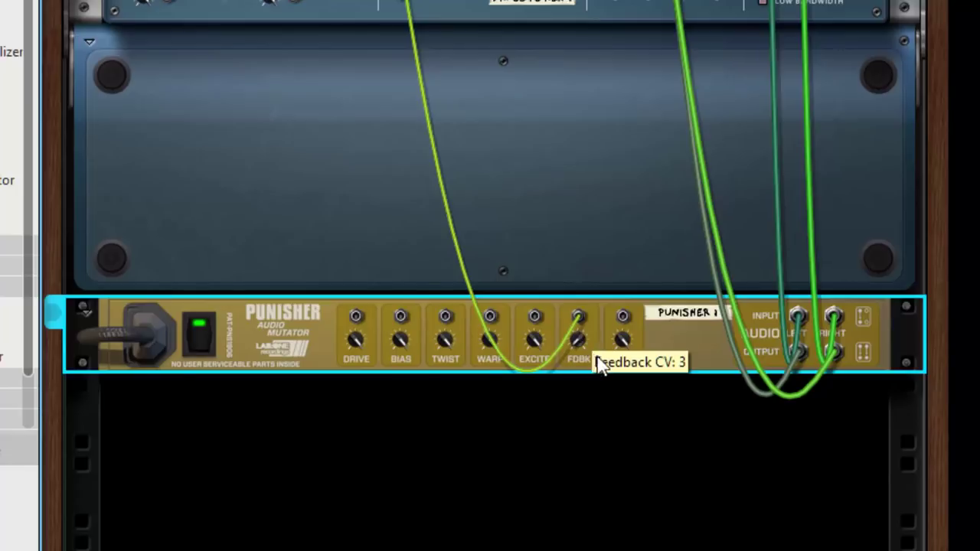
pyautogui.press('Tab')
pyautogui.moveTo(496, 330); pyautogui.dragTo(431, 449)
pyautogui.moveTo(332, 334); pyautogui.dragTo(341, 245)
pyautogui.moveTo(333, 337); pyautogui.dragTo(334, 427)
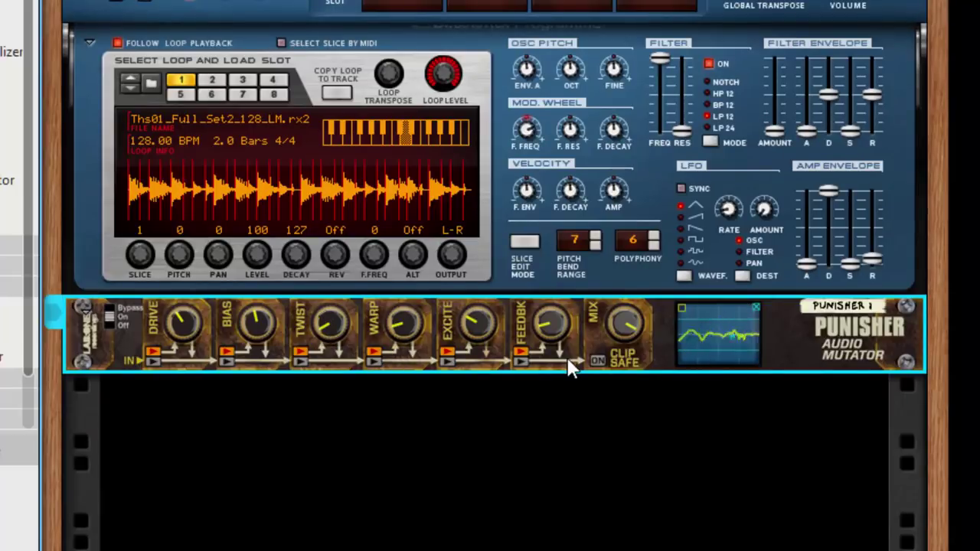
pyautogui.click(595, 360)
pyautogui.moveTo(333, 331); pyautogui.dragTo(306, 284)
pyautogui.moveTo(259, 330)
pyautogui.mouseDown()
pyautogui.moveTo(269, 410)
pyautogui.moveTo(270, 275)
pyautogui.moveTo(257, 324)
pyautogui.mouseUp()
pyautogui.keyDown('ctrl'); pyautogui.click(256, 324); pyautogui.keyUp('ctrl')
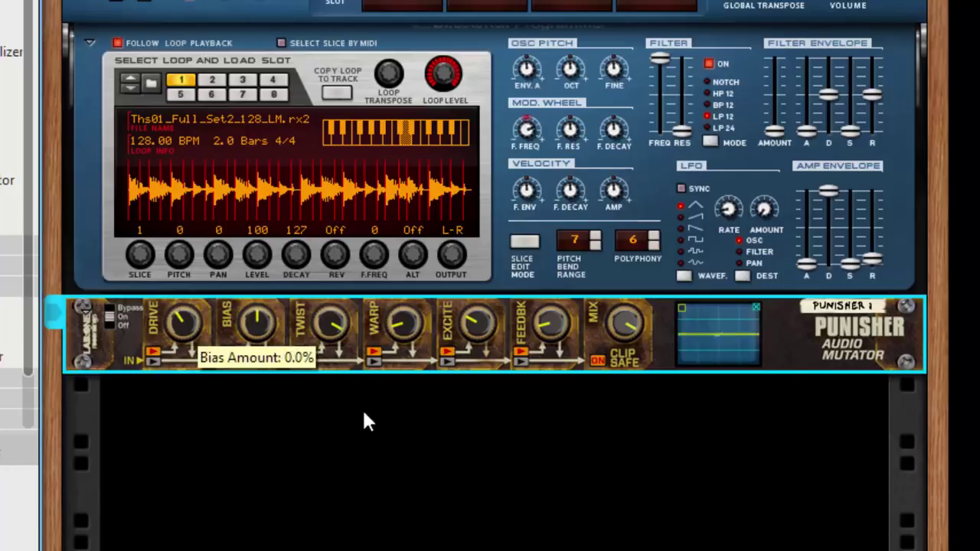
pyautogui.click(591, 401)
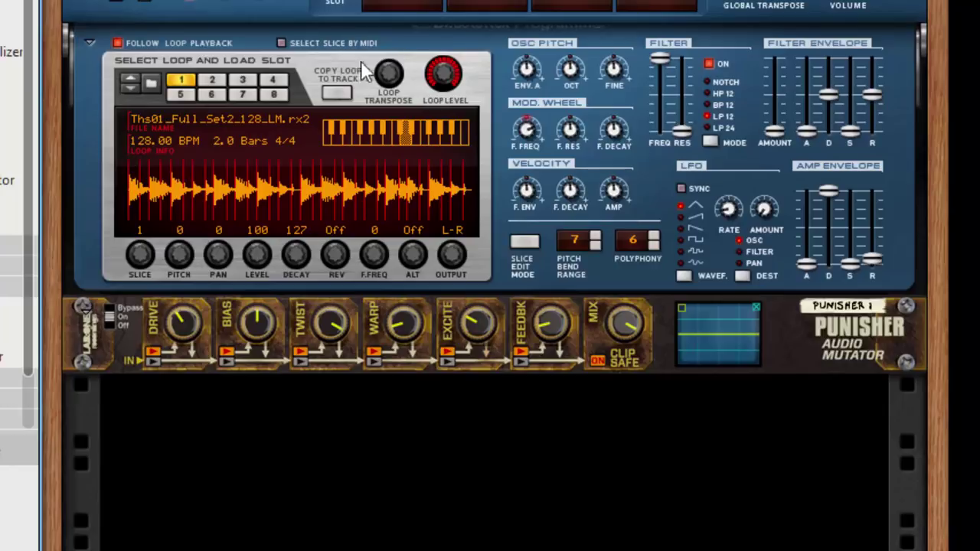
# Step: Load AcidSquelch1_C_128_KTN.rx2 from the loop browser into Dr. Octo Rex
pyautogui.click(152, 83)
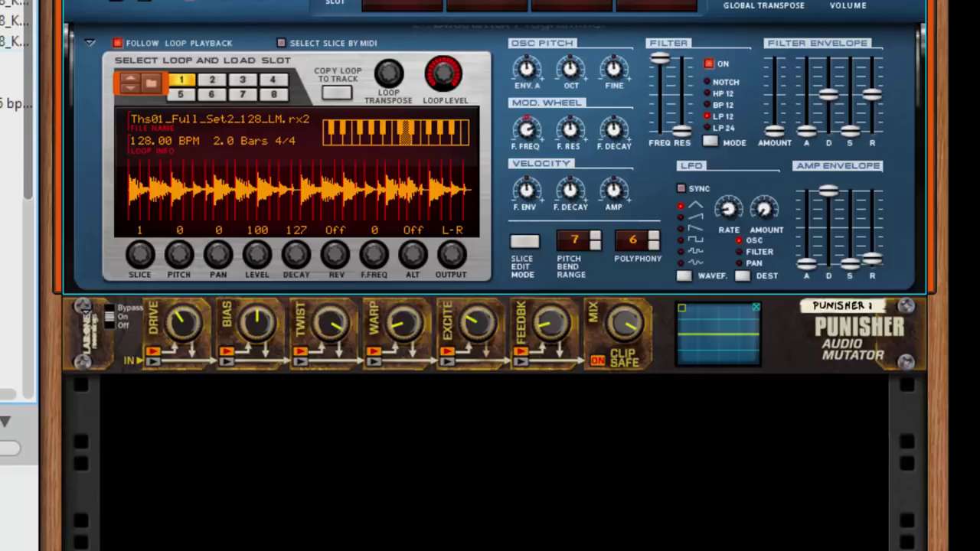
pyautogui.moveTo(19, 16); pyautogui.dragTo(417, 203)
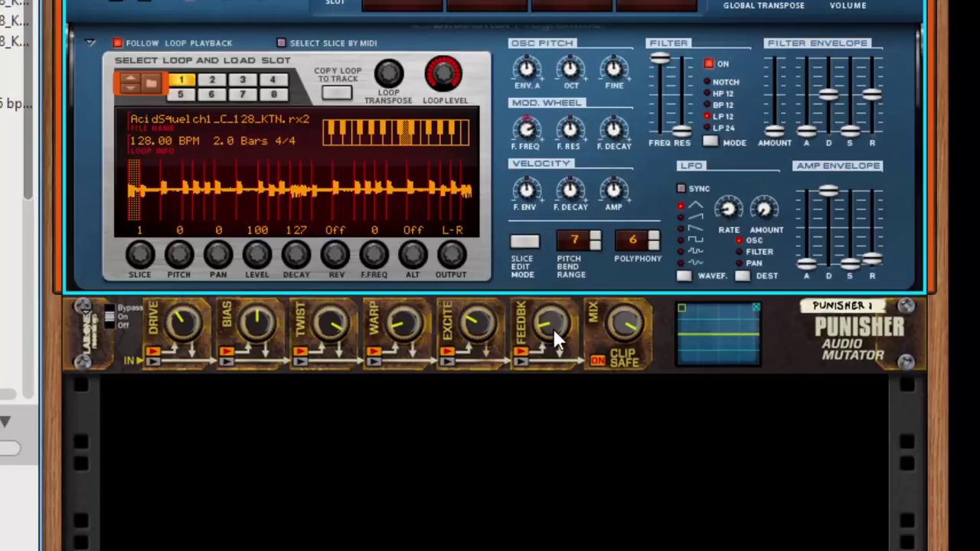
# Step: Try Warp full then about 4%, Twist at zero, Bias at maximum, Excite 281 Hz and feedback 8.6%
pyautogui.moveTo(552, 326); pyautogui.dragTo(554, 392)
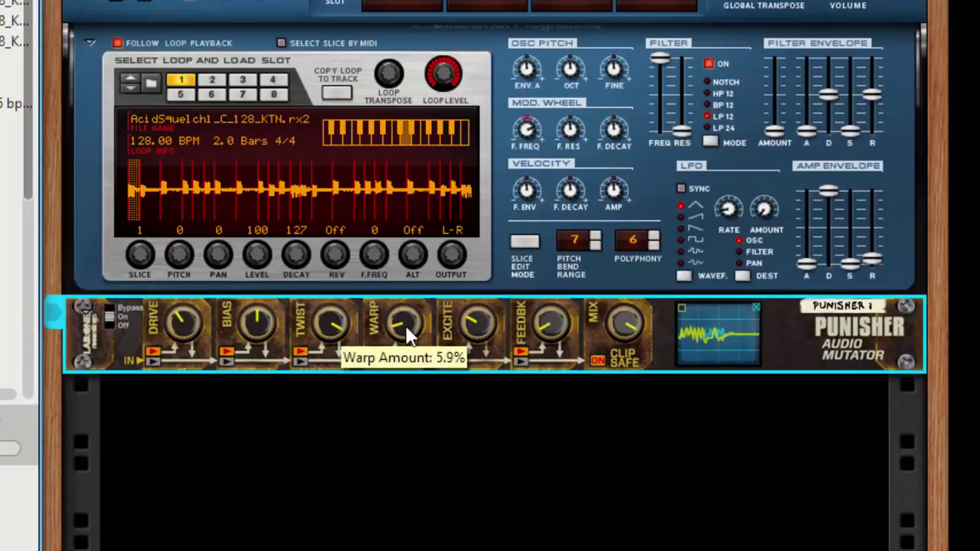
pyautogui.moveTo(408, 334); pyautogui.dragTo(419, 250)
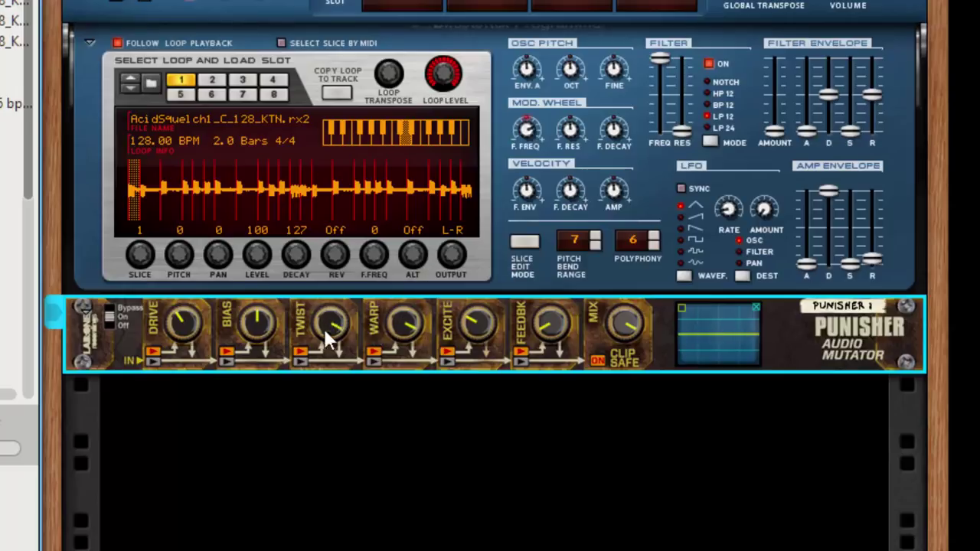
pyautogui.moveTo(325, 346); pyautogui.dragTo(327, 406)
pyautogui.moveTo(414, 332); pyautogui.dragTo(417, 427)
pyautogui.moveTo(249, 328); pyautogui.dragTo(493, 297)
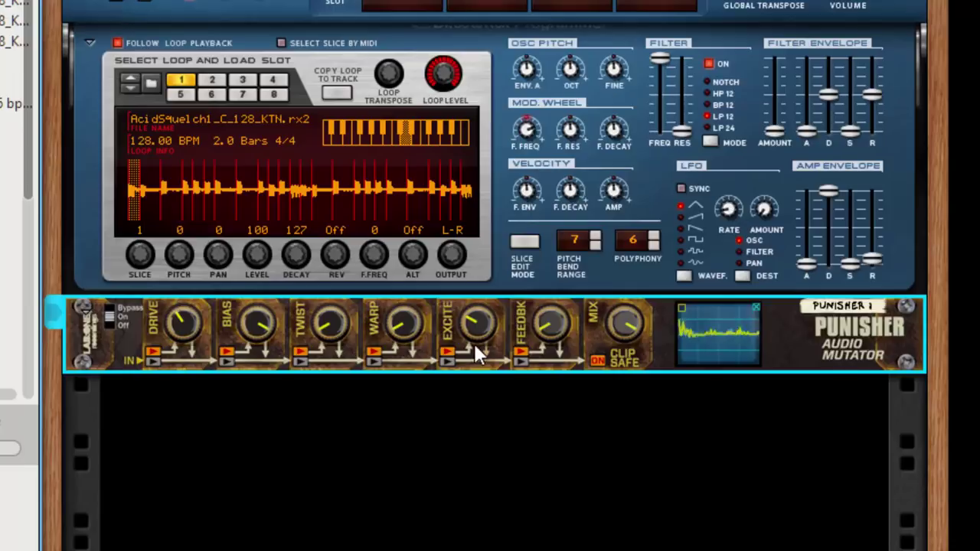
pyautogui.moveTo(473, 341); pyautogui.dragTo(482, 314)
pyautogui.moveTo(554, 314); pyautogui.dragTo(570, 33)
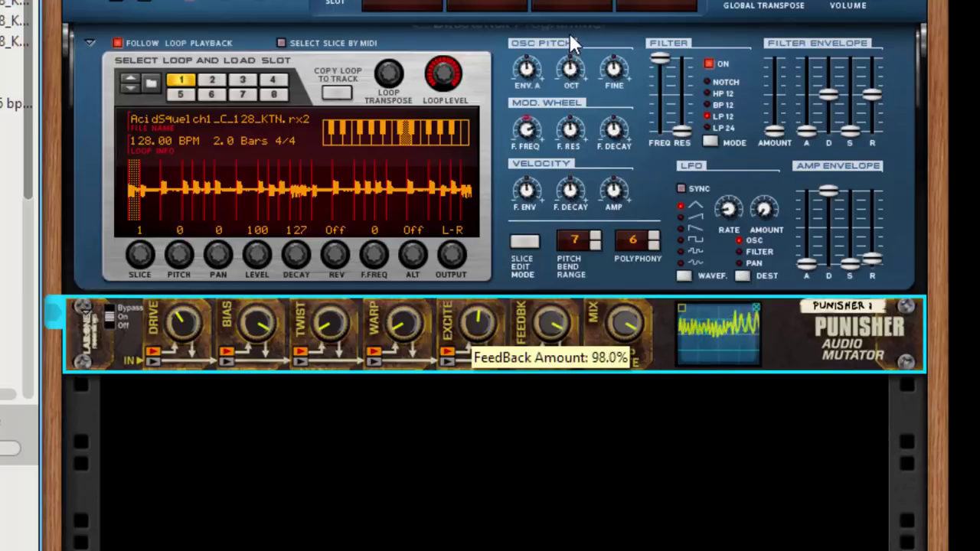
# Step: Reset Bias to centre and feedback to zero, and sweep Twist back up to full
pyautogui.moveTo(258, 362); pyautogui.dragTo(254, 421)
pyautogui.moveTo(331, 337); pyautogui.dragTo(346, 249)
pyautogui.keyDown('ctrl'); pyautogui.click(264, 334); pyautogui.keyUp('ctrl')
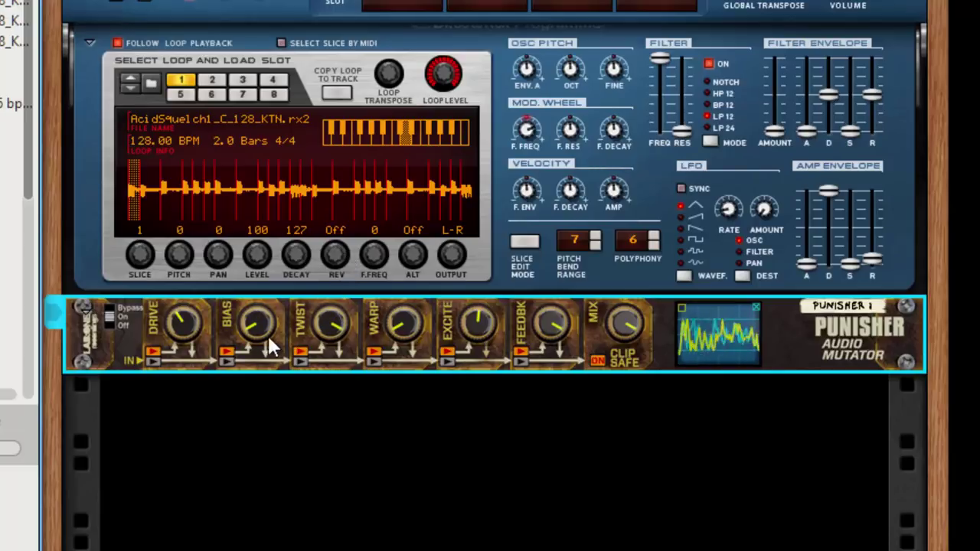
pyautogui.keyDown('ctrl'); pyautogui.click(566, 322); pyautogui.keyUp('ctrl')
pyautogui.moveTo(331, 345); pyautogui.dragTo(352, 246)
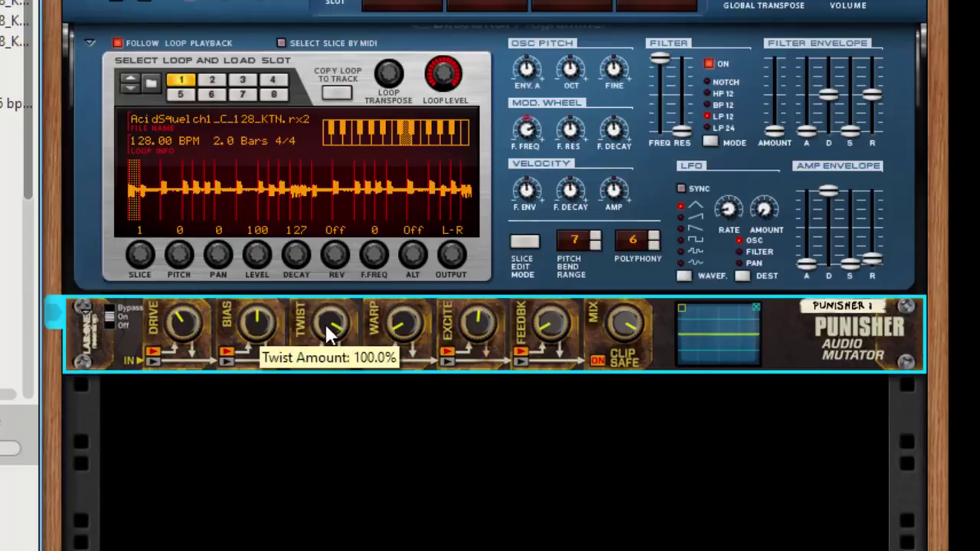
pyautogui.moveTo(337, 344); pyautogui.dragTo(521, 445)
# Step: Flip the rack back to the front and try Warp 87.5% and Excite 20 Hz, then zero Warp
pyautogui.press('Tab')
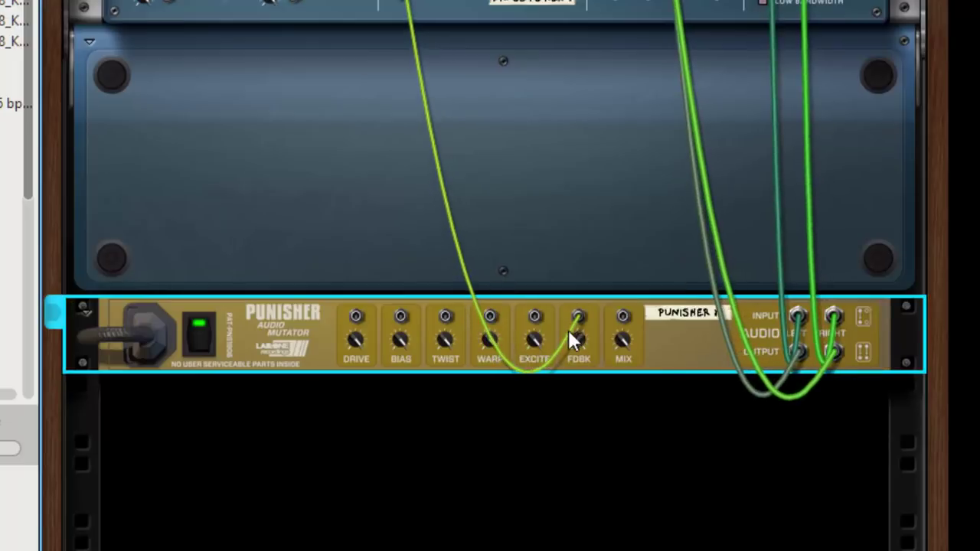
pyautogui.press('Tab')
pyautogui.moveTo(403, 327); pyautogui.dragTo(410, 268)
pyautogui.moveTo(471, 323); pyautogui.dragTo(480, 367)
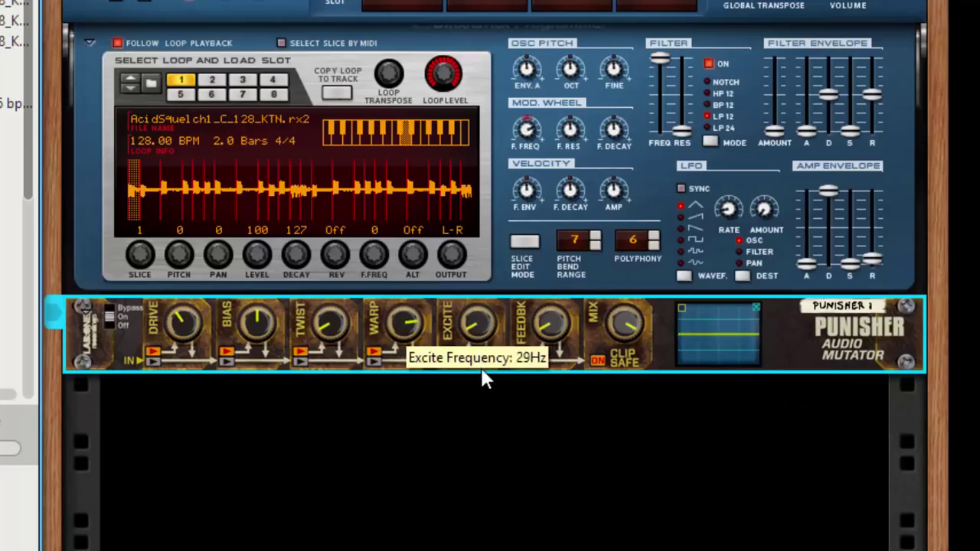
pyautogui.moveTo(400, 320); pyautogui.dragTo(455, 295)
# Step: Set Twist to 81.3%, Excite to 1027 Hz, Drive to 18 dB and Bias to 37.5%
pyautogui.moveTo(330, 325); pyautogui.dragTo(334, 256)
pyautogui.moveTo(473, 320); pyautogui.dragTo(502, 383)
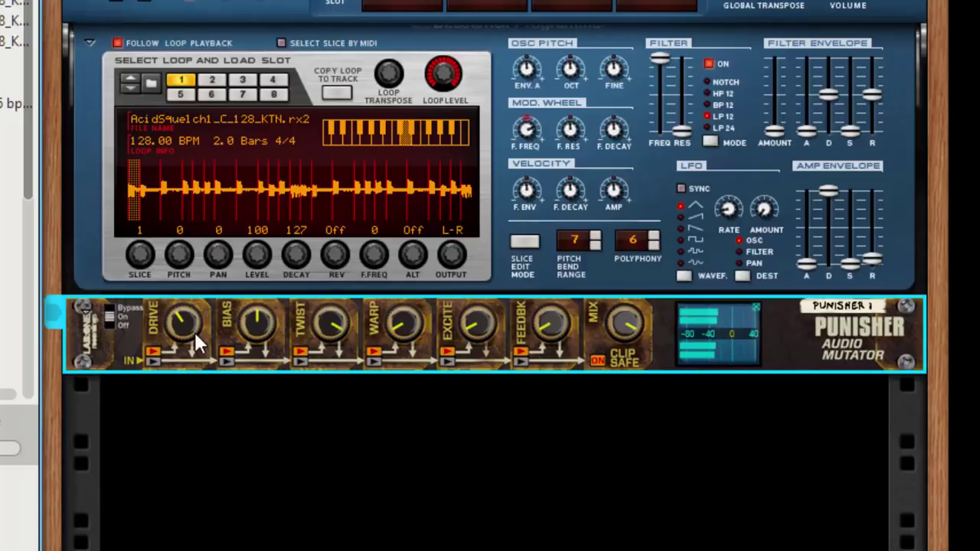
pyautogui.moveTo(193, 331); pyautogui.dragTo(193, 269)
pyautogui.moveTo(265, 340); pyautogui.dragTo(280, 323)
pyautogui.click(697, 435)
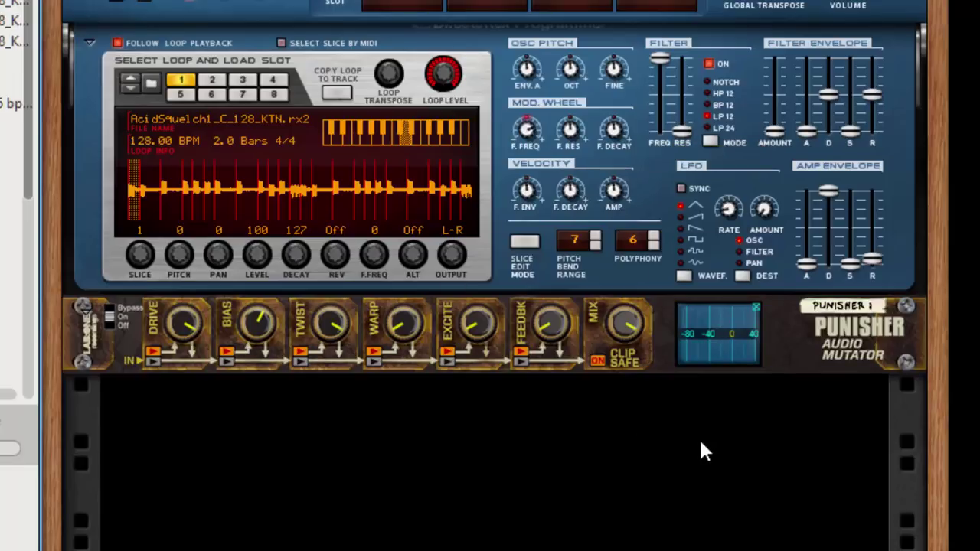